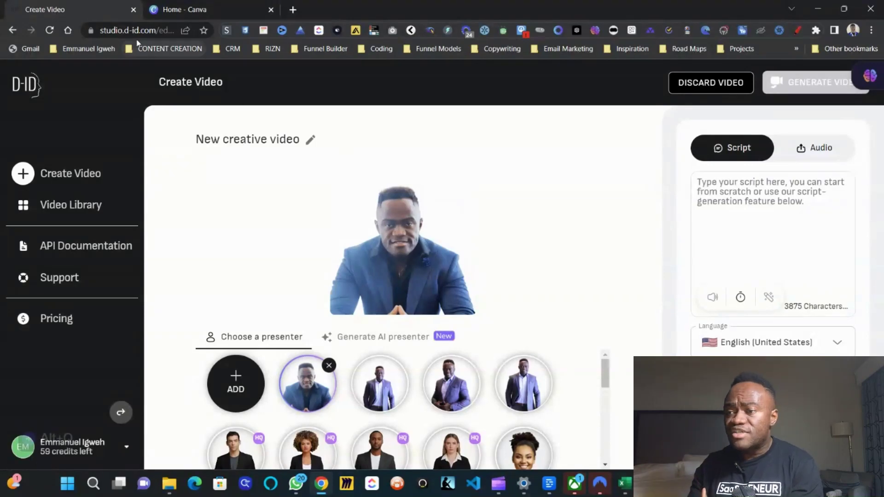
Handwrite red 'D', 'd' and 'com' annotations over the page, then clear them.
click(800, 30)
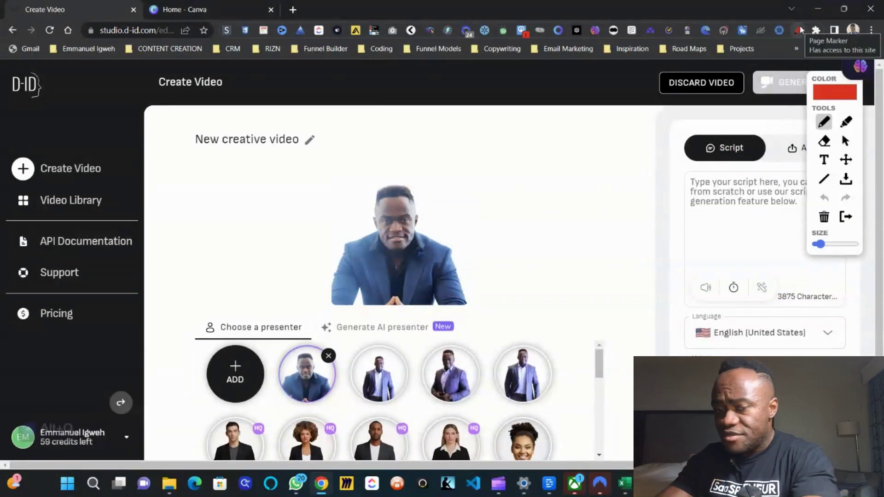
mouse_move(73, 91)
mouse_down()
mouse_move(65, 193)
mouse_move(48, 189)
mouse_up()
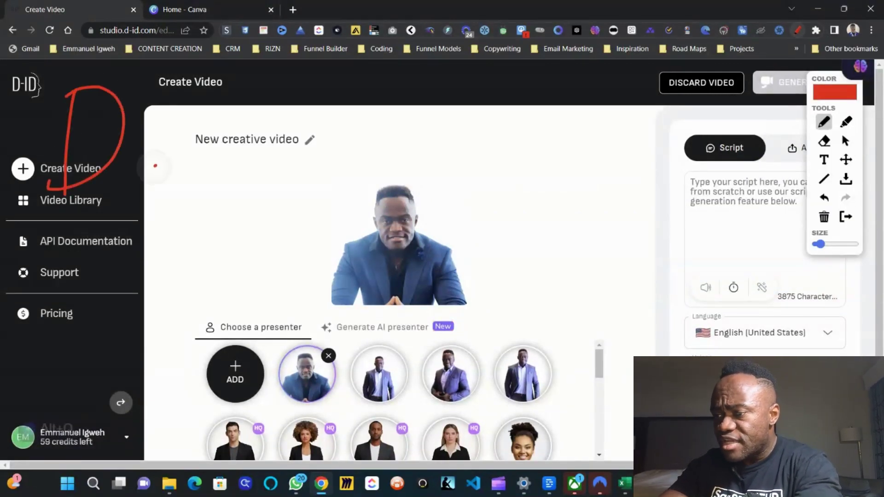
drag(197, 102, 186, 184)
drag(267, 70, 248, 139)
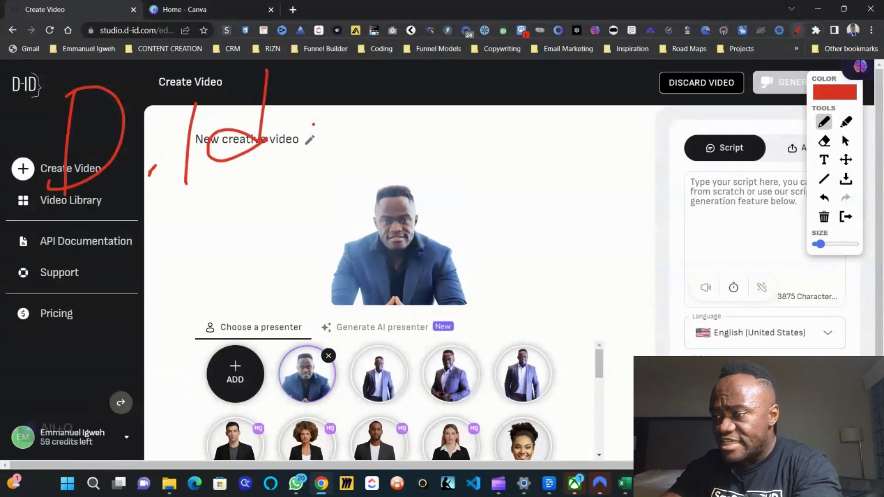
drag(386, 102, 360, 154)
mouse_move(403, 131)
mouse_down()
mouse_move(453, 139)
mouse_move(400, 138)
mouse_up()
mouse_move(462, 148)
mouse_down()
mouse_move(481, 113)
mouse_move(539, 164)
mouse_up()
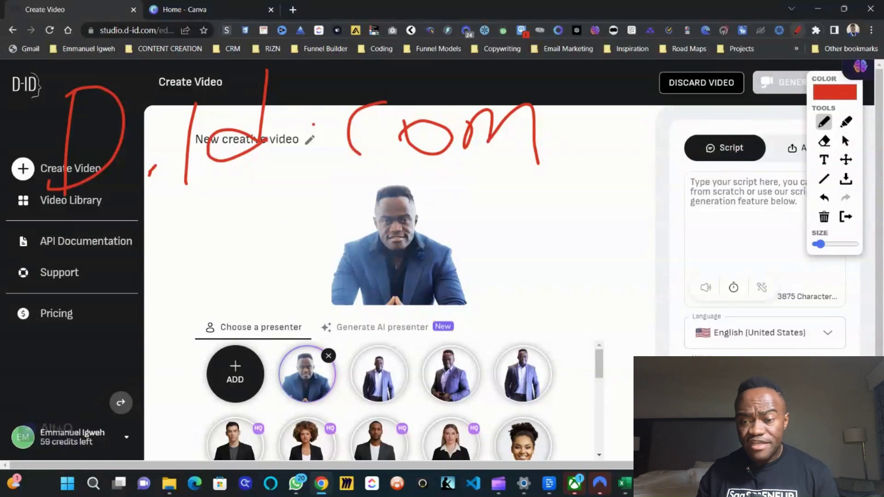
click(847, 217)
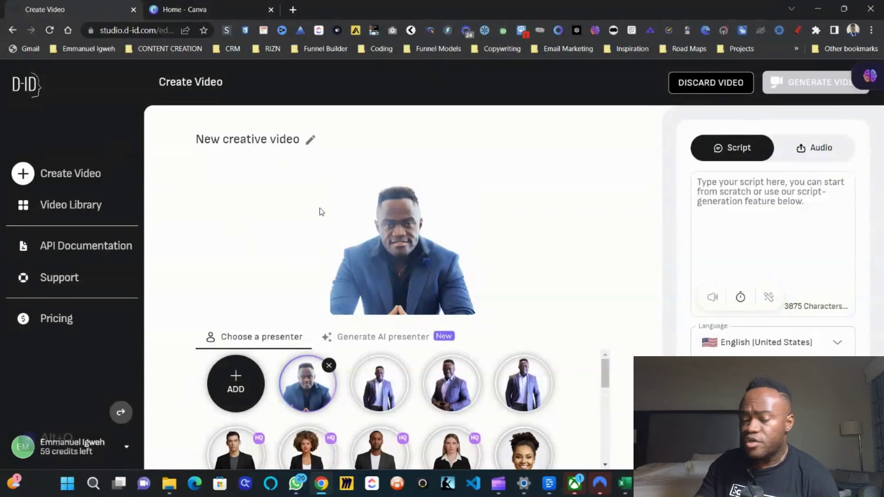
Browse the computer for a presenter photo, then close the file picker without choosing one.
mouse_move(243, 395)
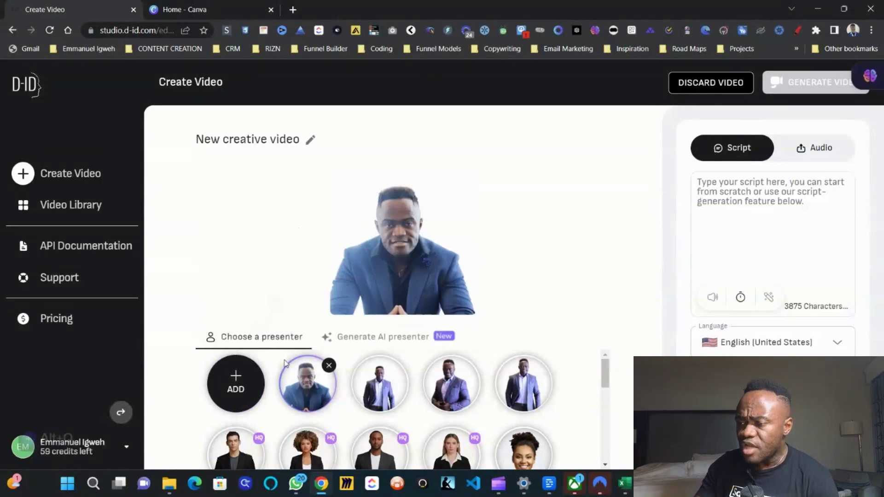
click(243, 395)
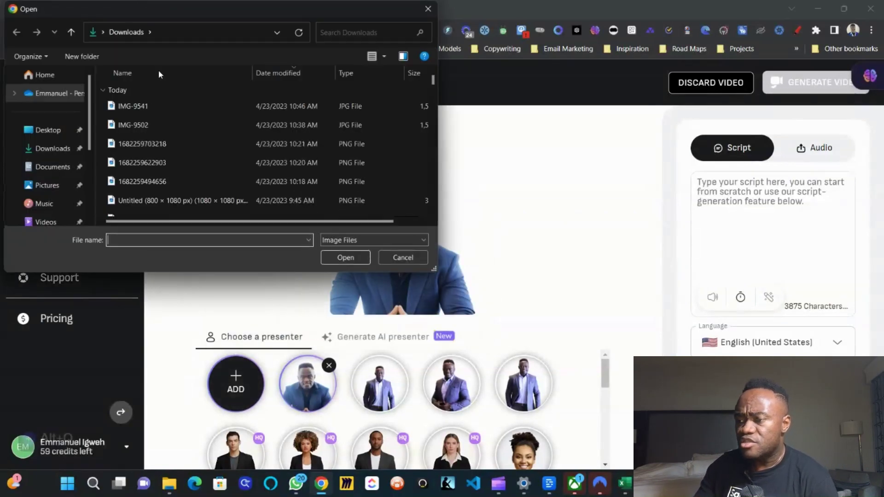
scroll(162, 118, down, 4)
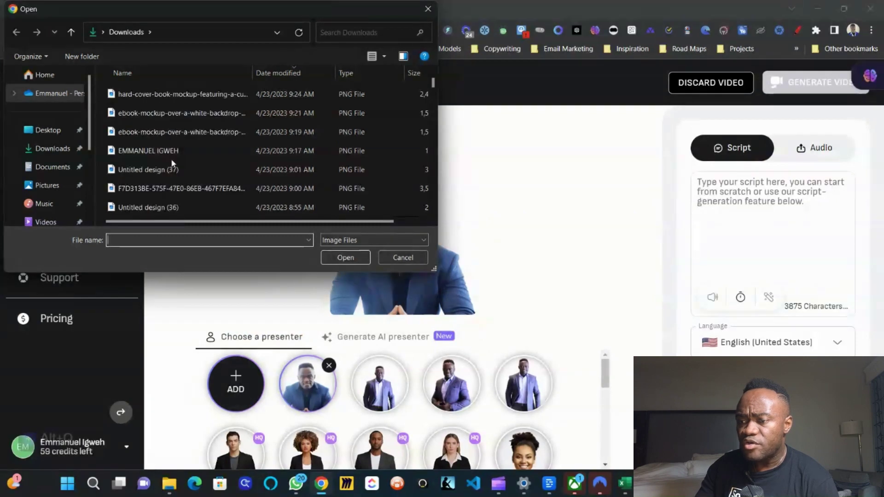
scroll(172, 160, up, 4)
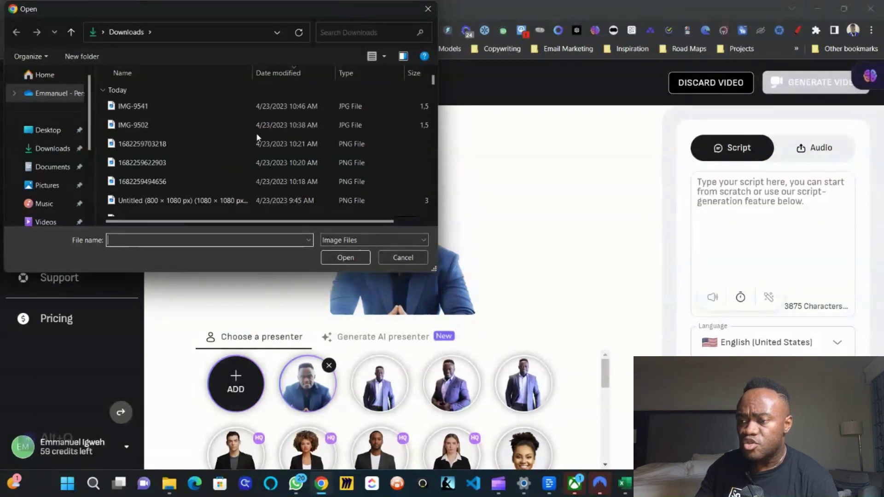
click(406, 258)
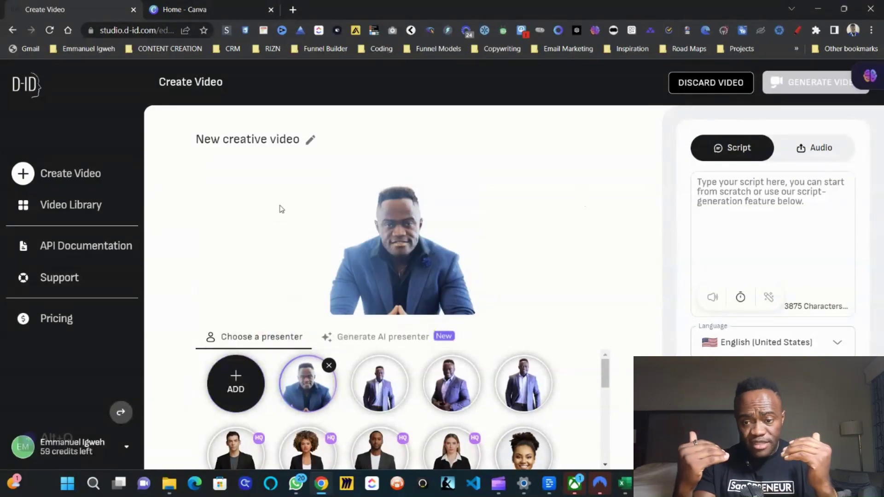
Create a new blank Instagram Post (Square) design from Canva's home page.
click(239, 5)
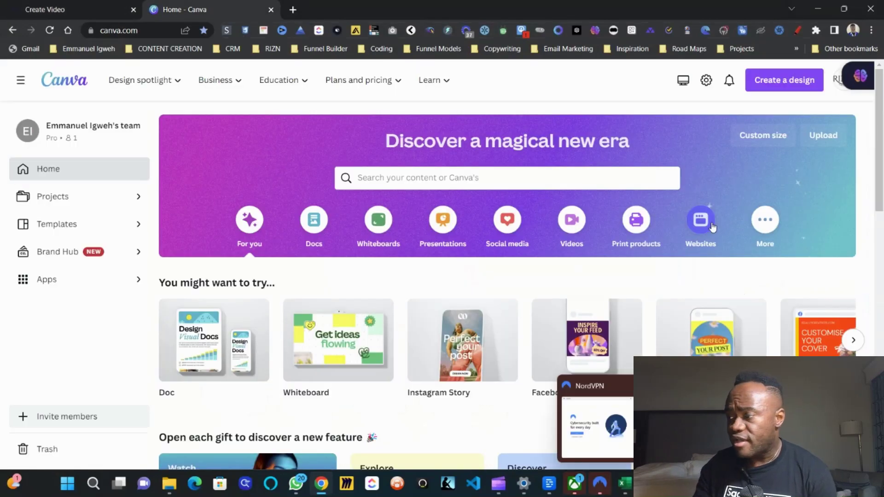
key(alt+q)
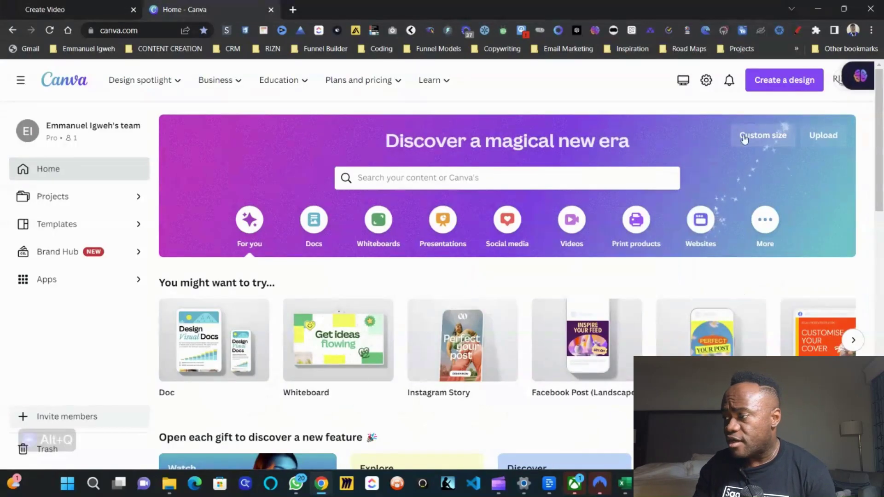
click(768, 88)
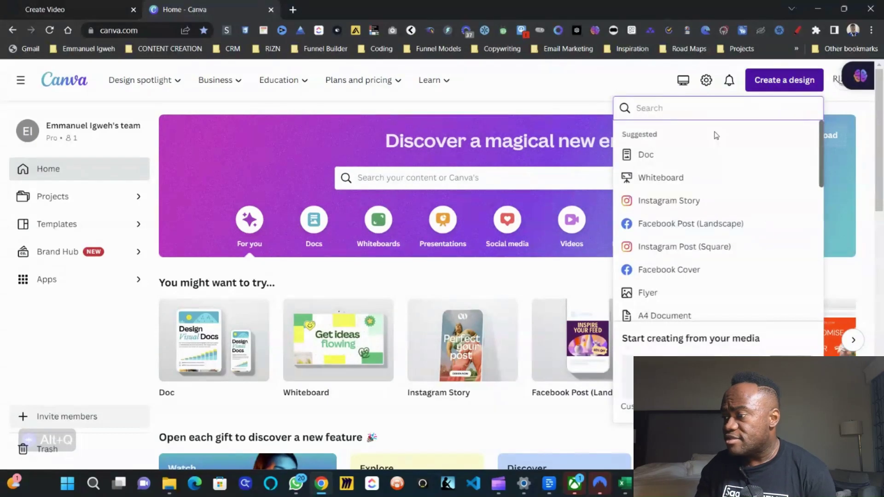
text(in)
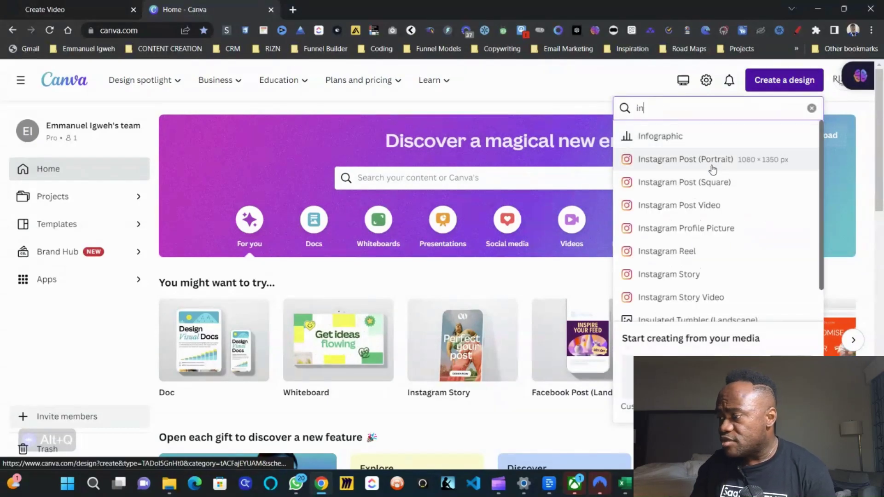
click(711, 190)
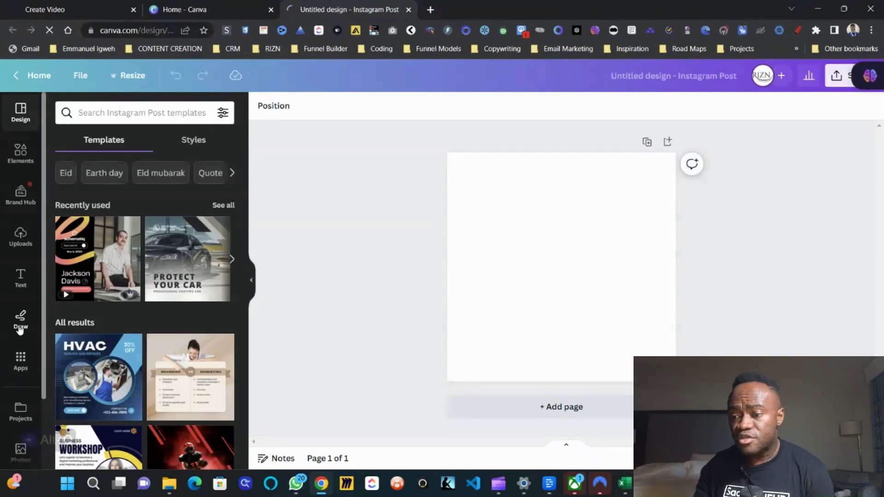
Upload IMG-9502 from the Downloads folder into Canva's uploaded images.
scroll(20, 330, down, 2)
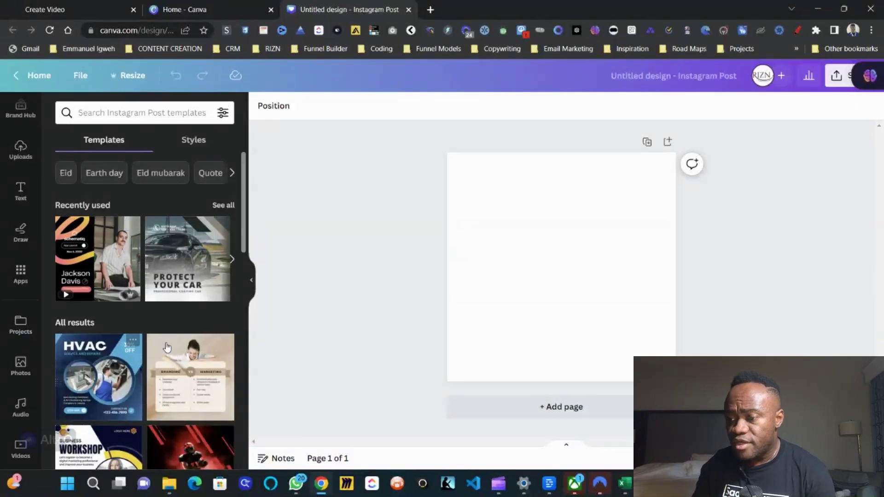
click(20, 148)
click(139, 143)
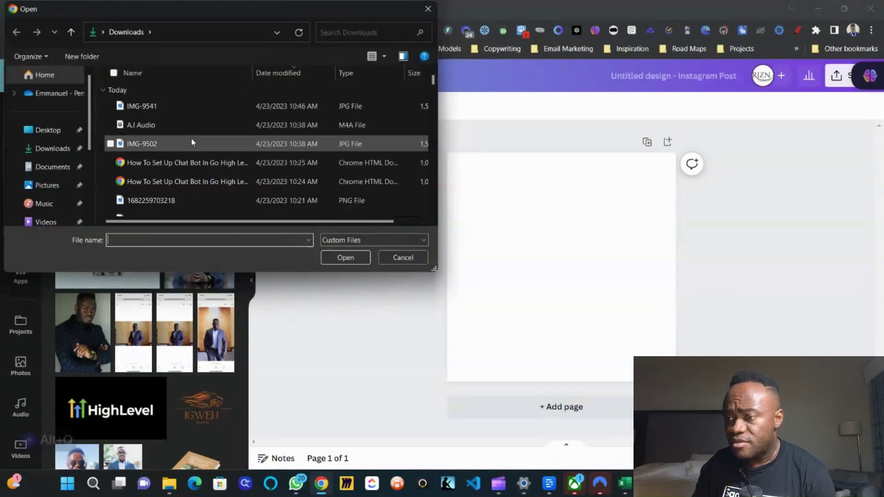
click(195, 144)
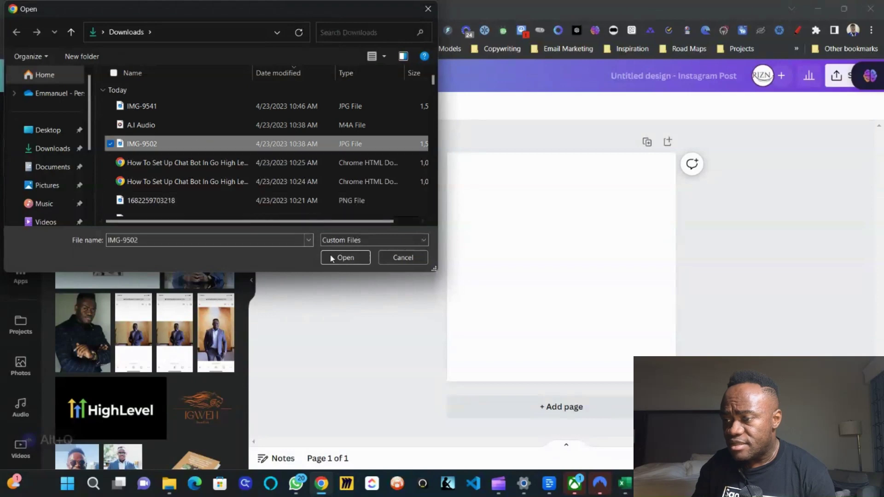
click(343, 257)
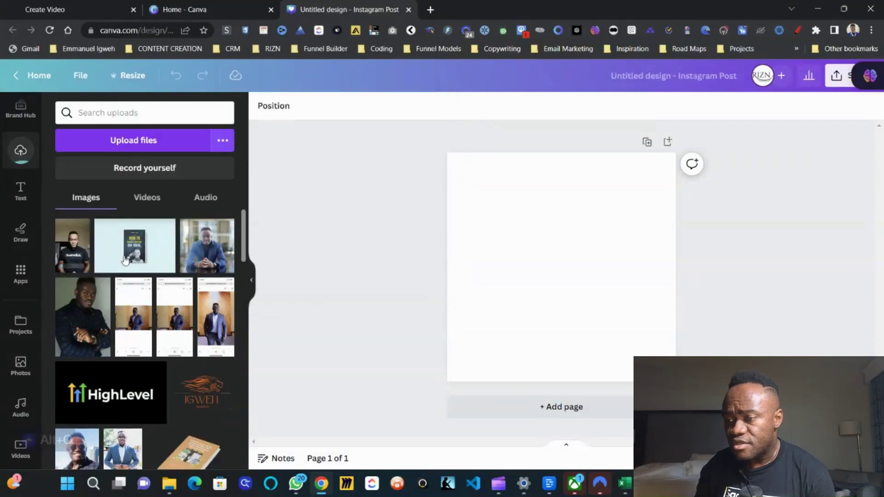
Place IMG-9502 on the page, enlarge it and crop off its top.
click(82, 244)
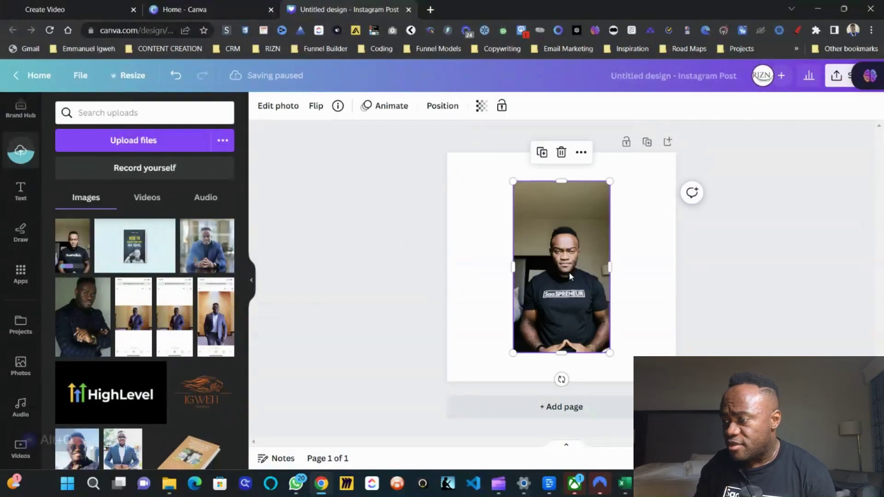
drag(570, 276, 533, 255)
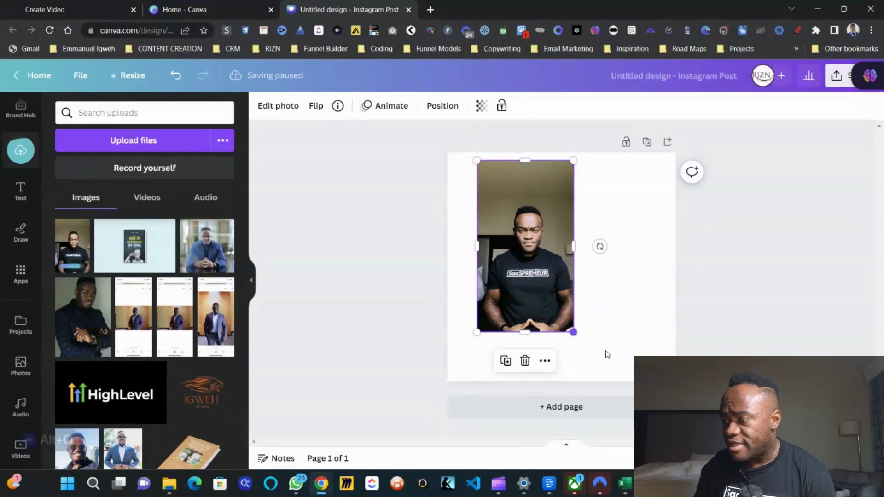
drag(573, 331, 612, 404)
drag(554, 196, 583, 189)
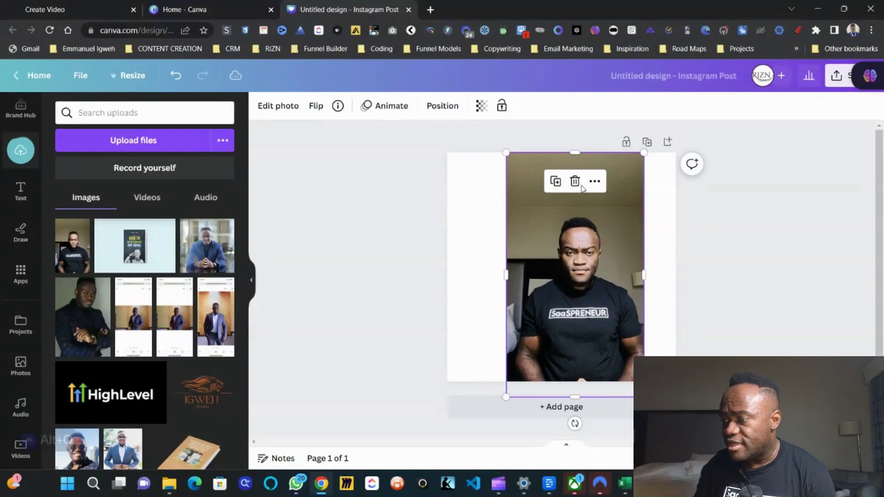
drag(575, 152, 575, 204)
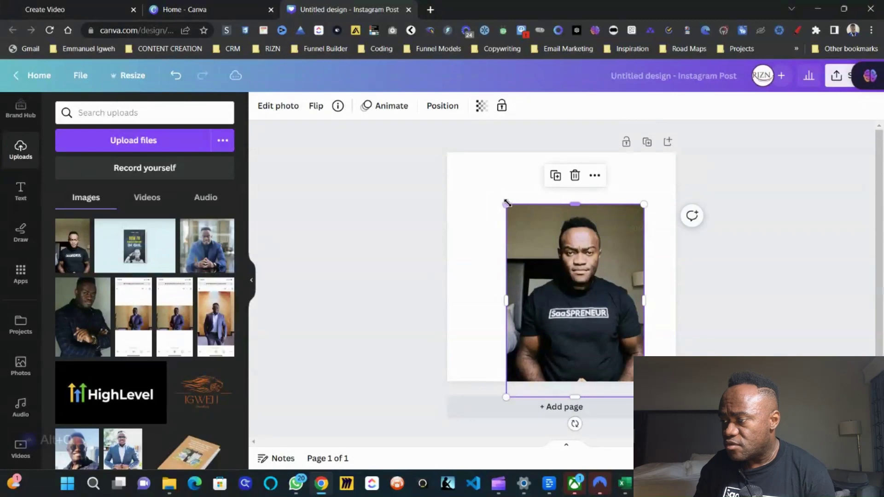
Stretch and trim the photo's edges until it covers the whole square page.
drag(506, 203, 483, 146)
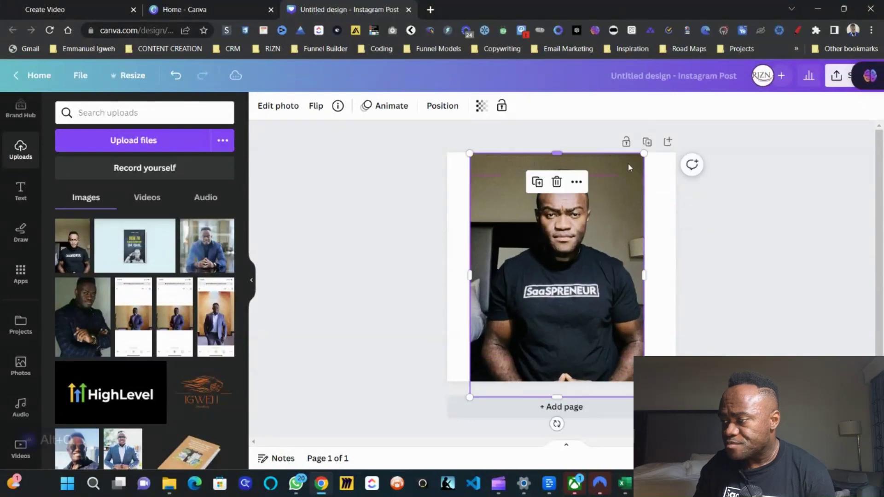
drag(644, 153, 648, 146)
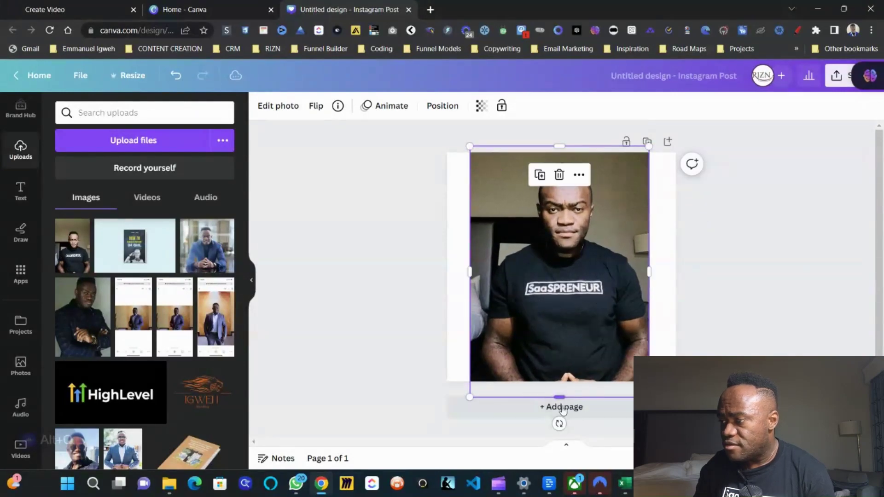
drag(559, 396, 559, 354)
drag(477, 254, 481, 292)
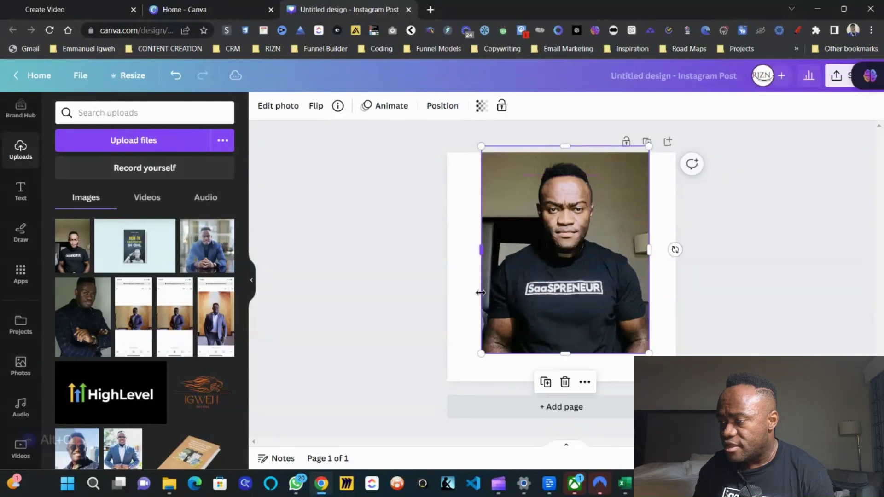
drag(481, 353, 467, 371)
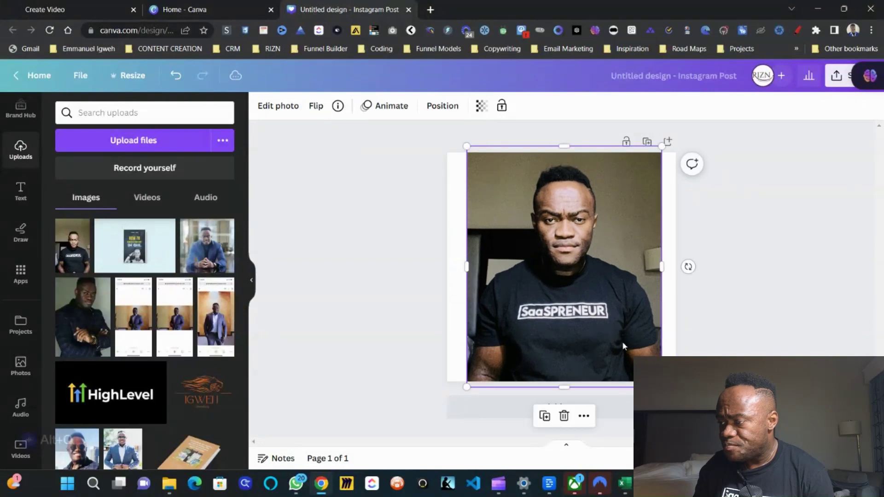
mouse_move(624, 346)
mouse_down()
mouse_move(612, 339)
mouse_move(620, 342)
mouse_up()
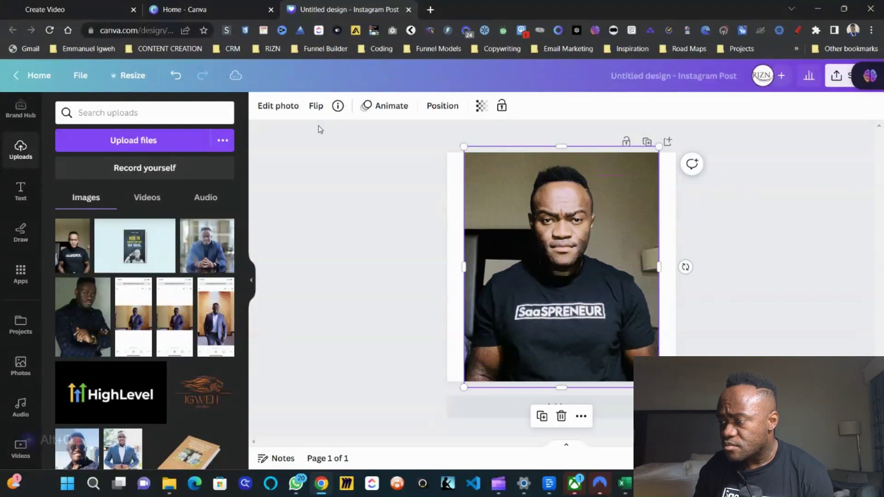
click(279, 114)
Apply BG Remover to the presenter photo, undo the last change, and deselect it.
click(84, 203)
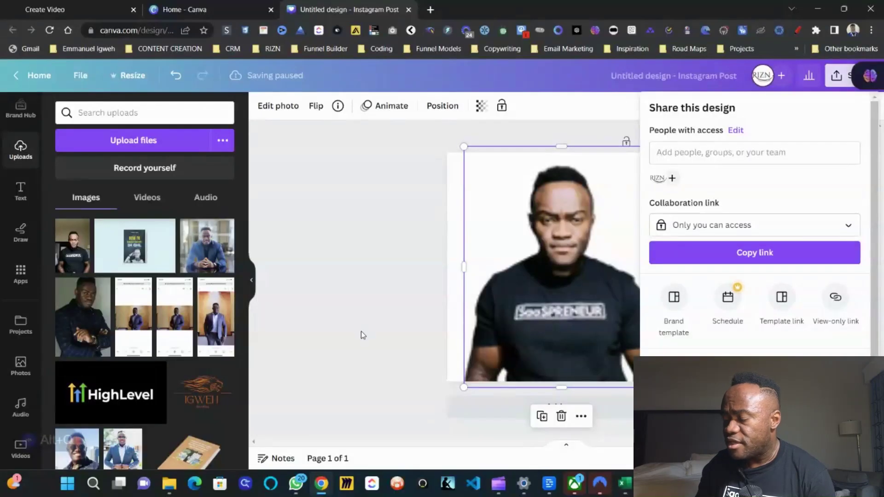
click(361, 306)
click(361, 306)
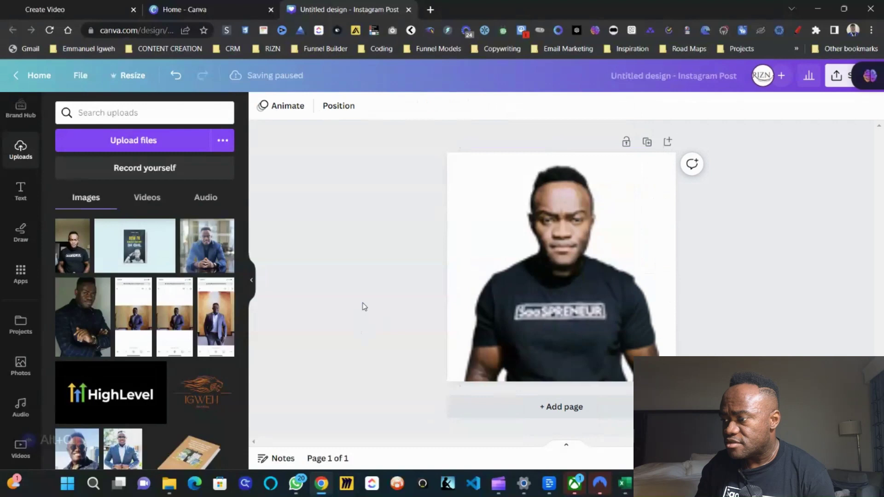
click(496, 292)
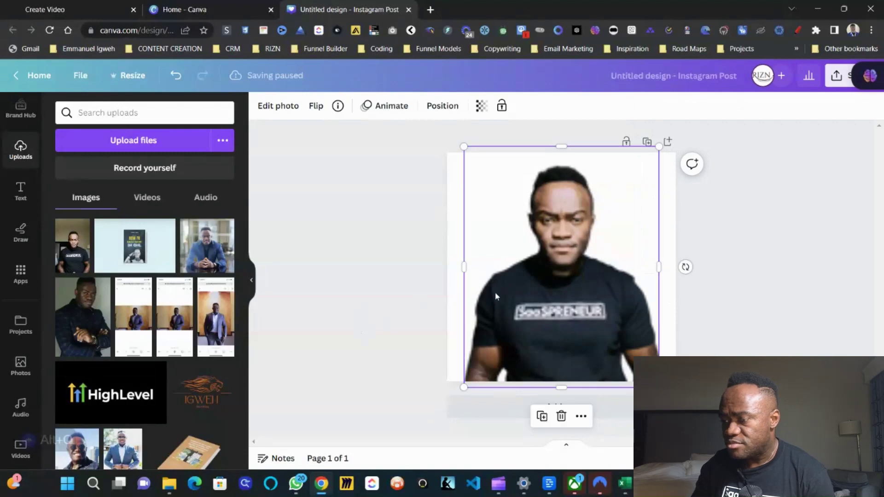
key(ctrl+z)
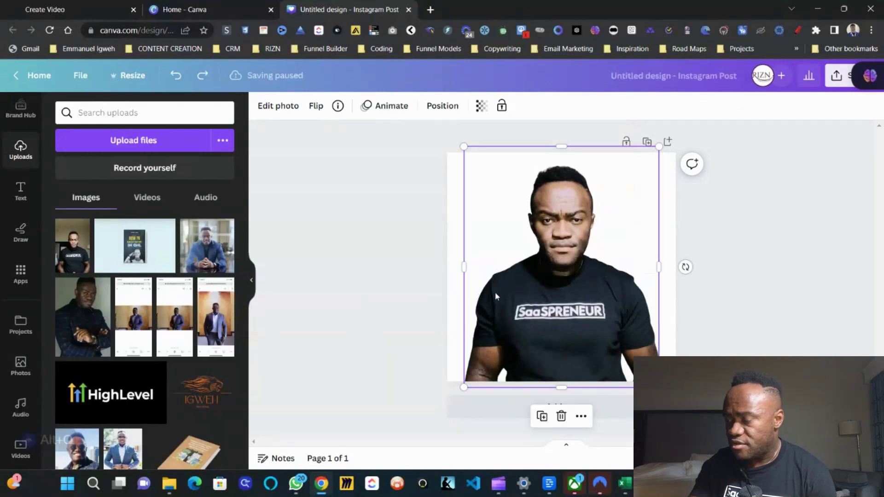
click(750, 267)
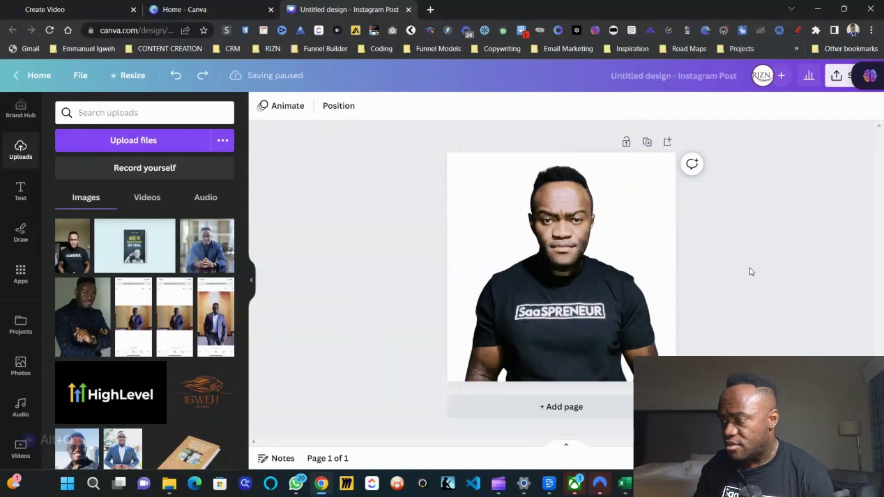
Reapply BG Remover to the presenter photo.
click(836, 77)
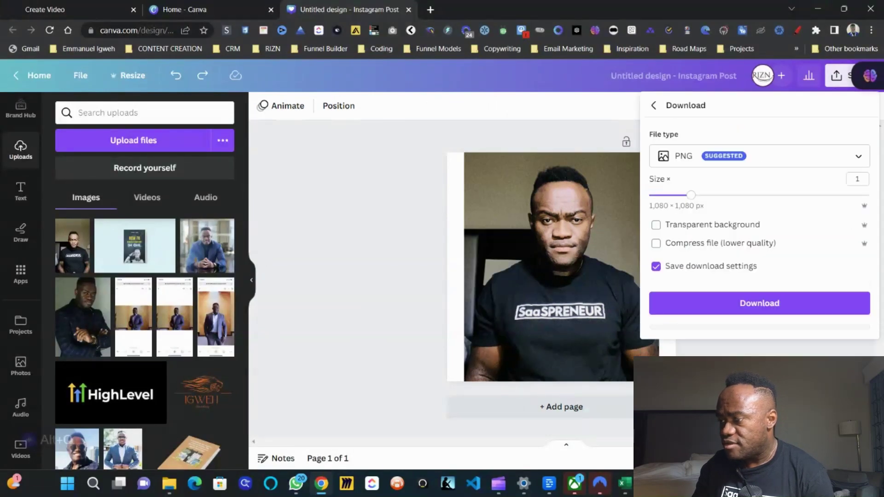
click(489, 325)
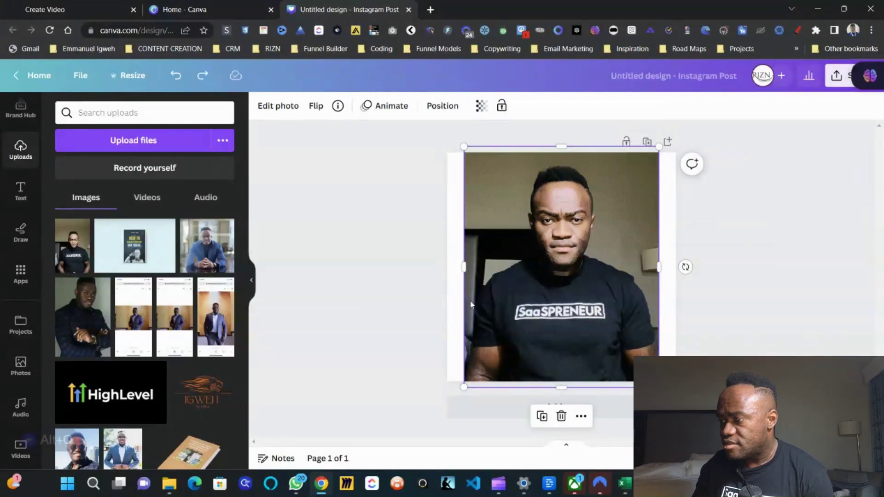
click(278, 106)
click(92, 192)
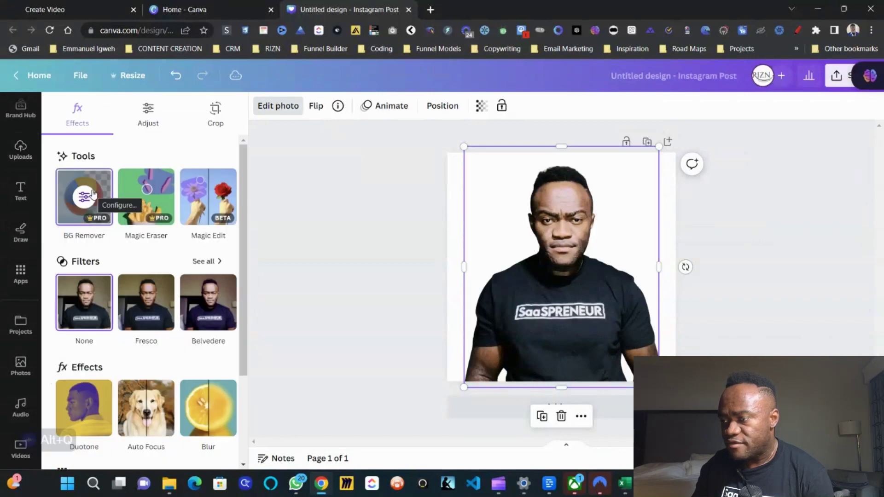
Download the design as a PNG with a transparent background.
click(835, 79)
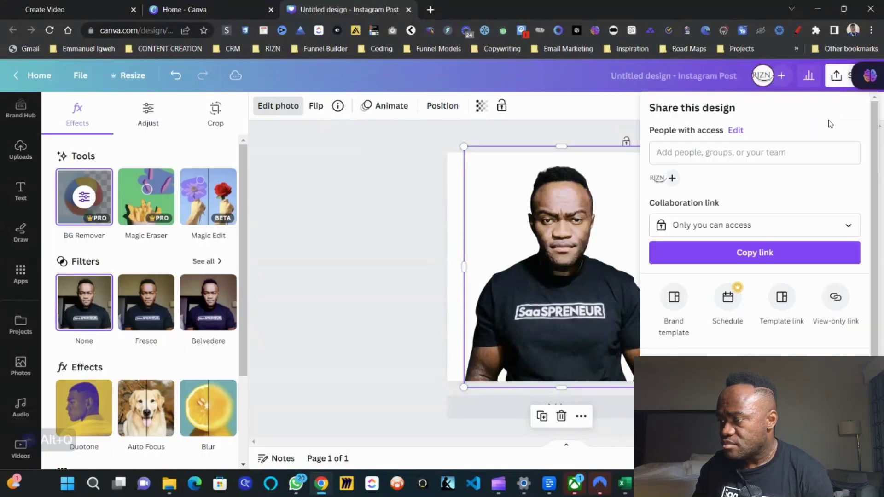
click(750, 262)
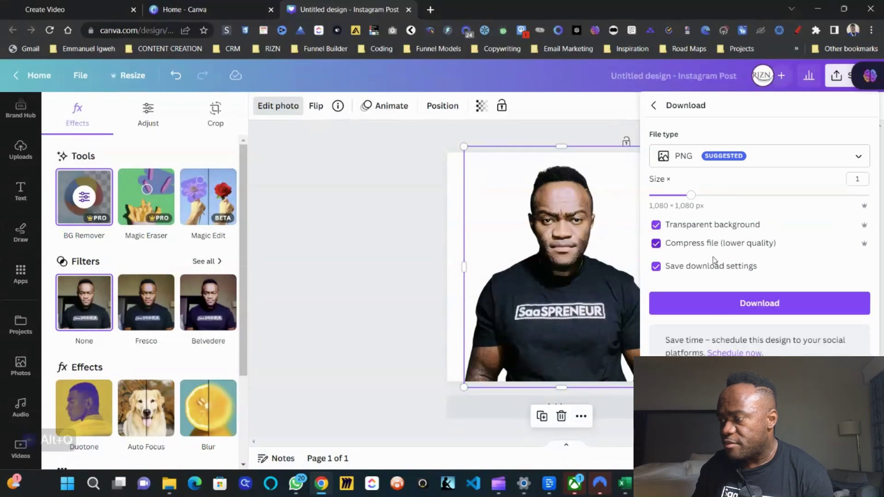
click(736, 303)
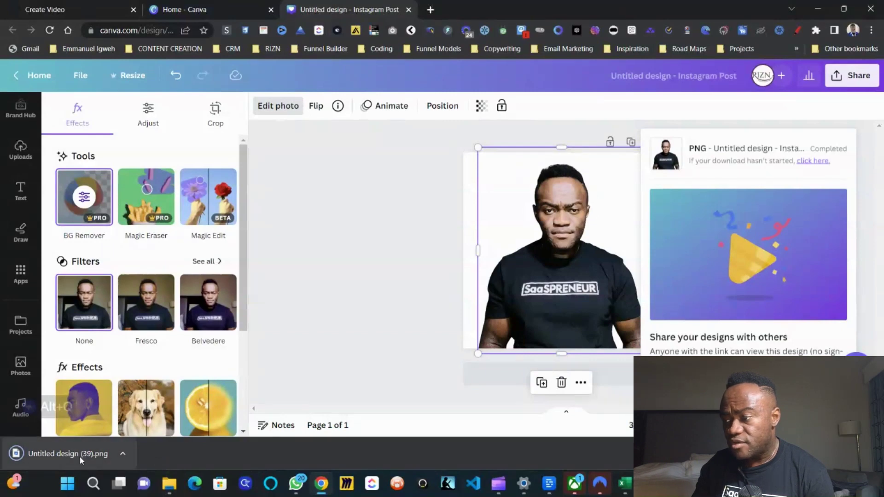
Upload Untitled design (39) from Downloads as the D-ID video's presenter.
click(61, 4)
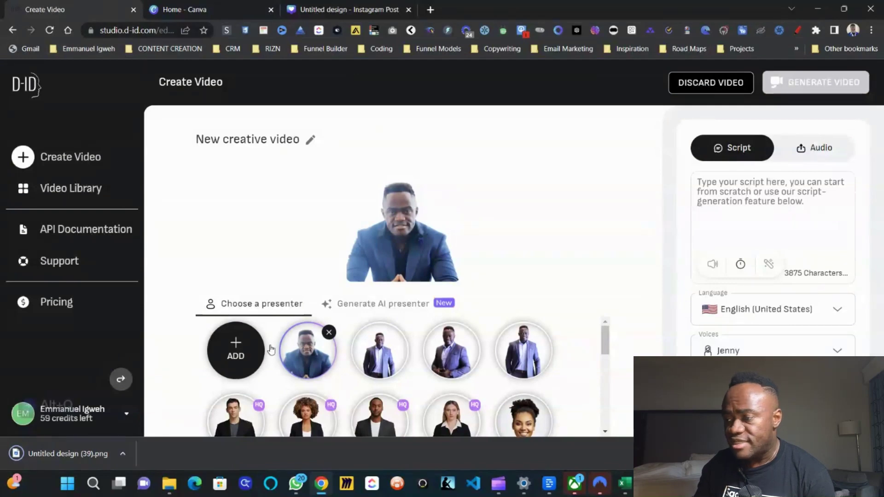
click(233, 342)
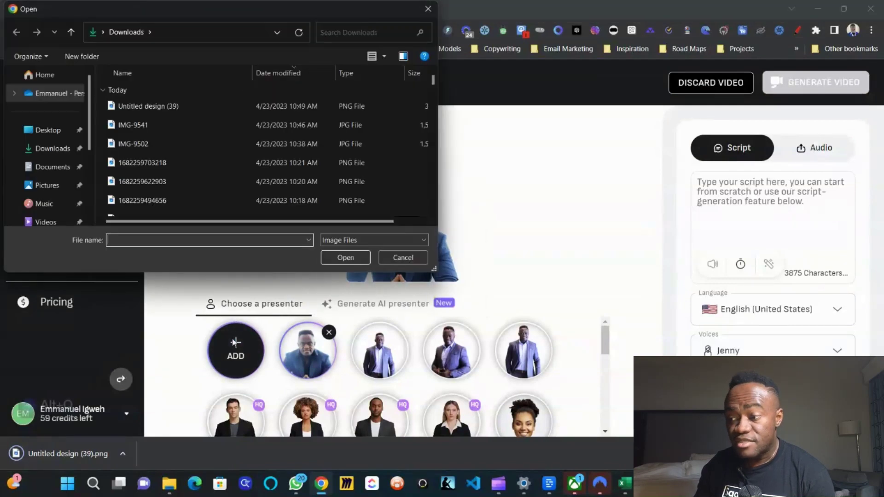
click(186, 107)
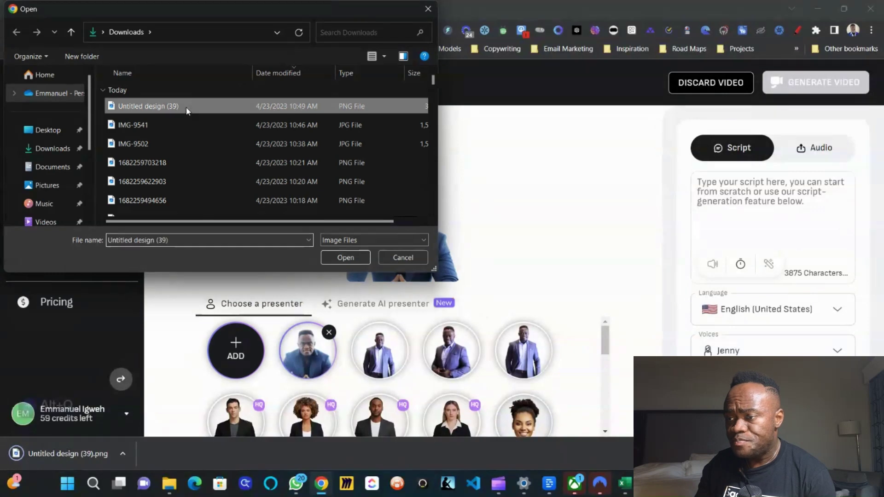
click(344, 258)
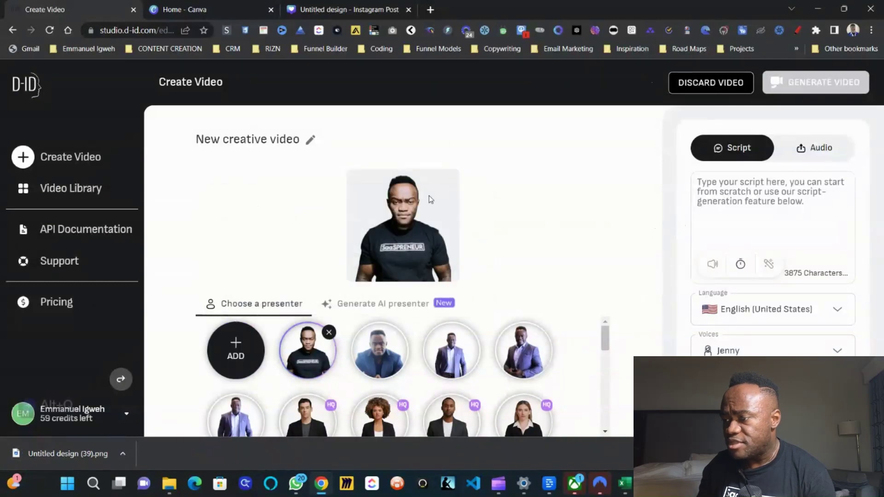
Upload the A.I Audio file from Downloads as the video's voice track.
click(845, 148)
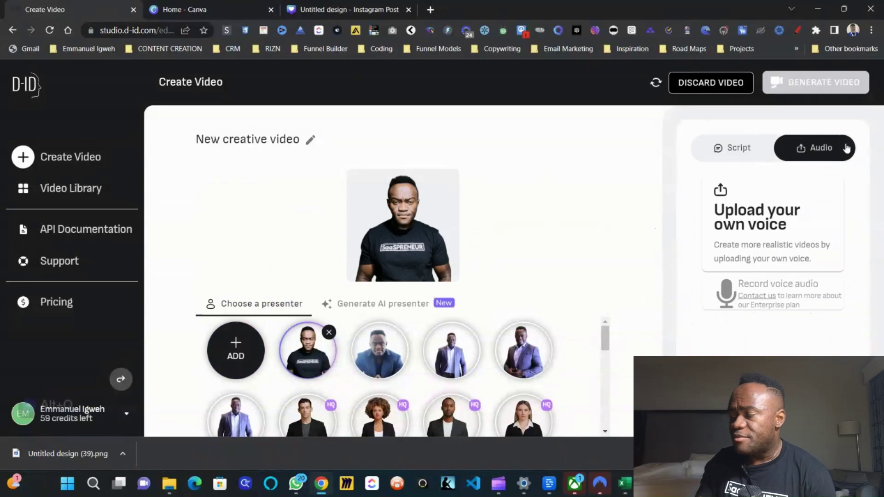
click(807, 213)
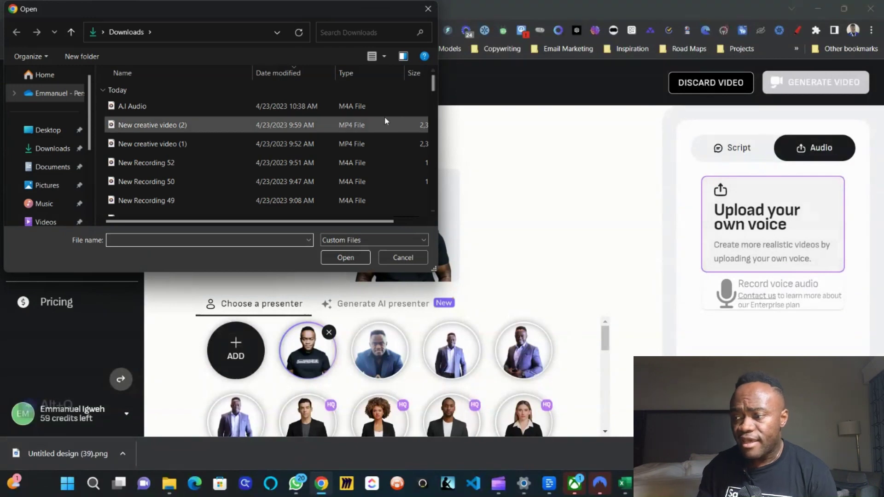
click(327, 106)
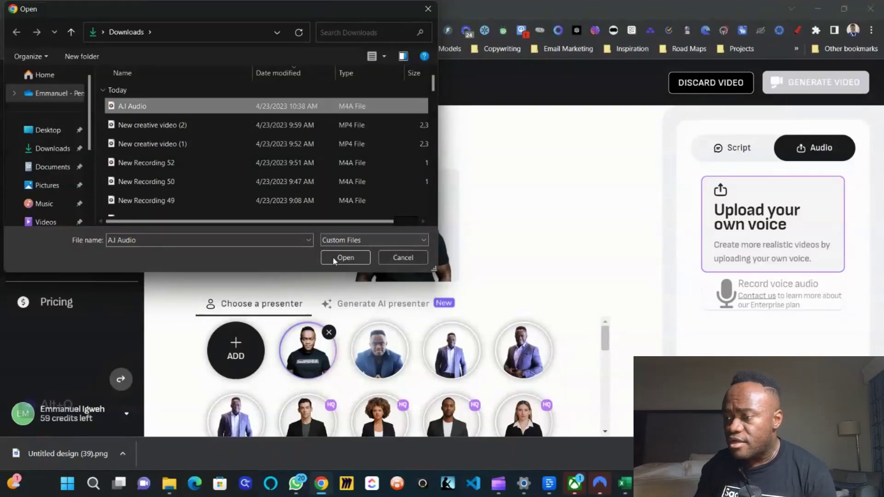
click(346, 258)
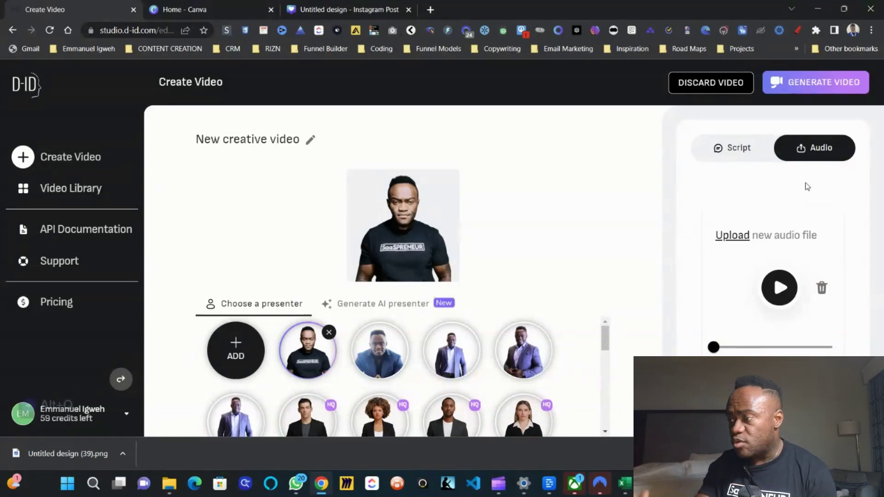
Preview the uploaded voice, then generate the T-shirt presenter video for one credit.
click(778, 287)
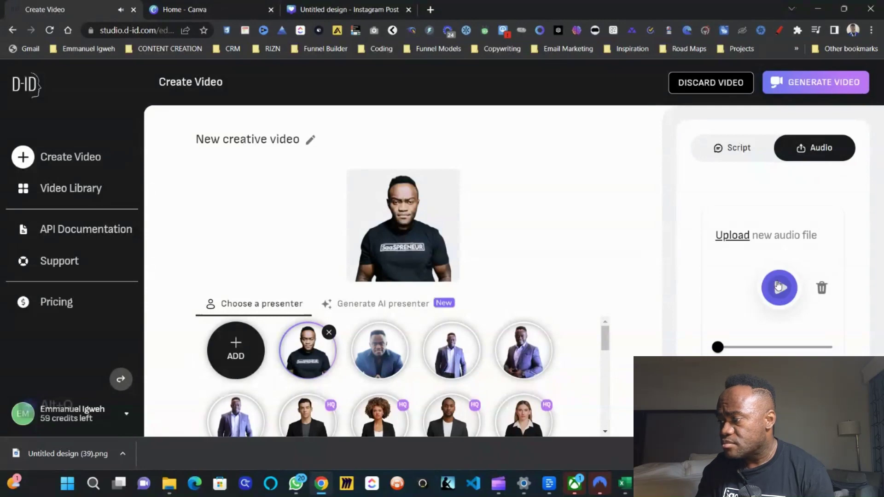
click(778, 286)
click(815, 82)
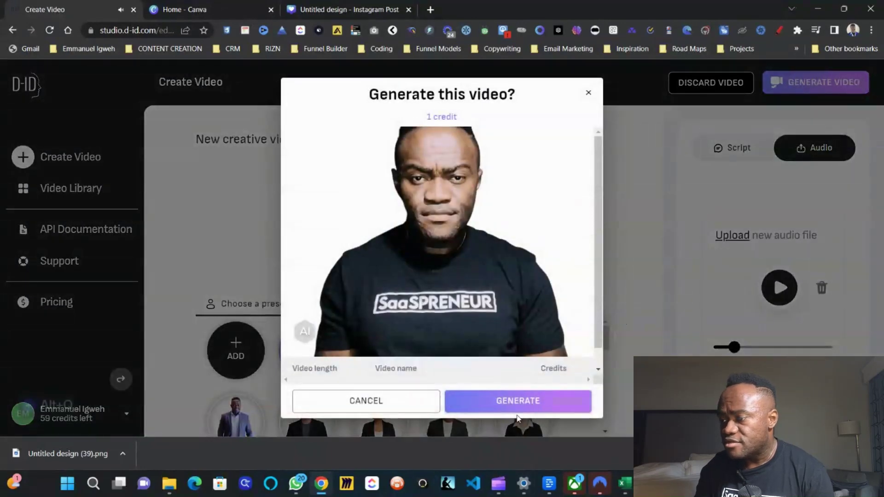
click(518, 405)
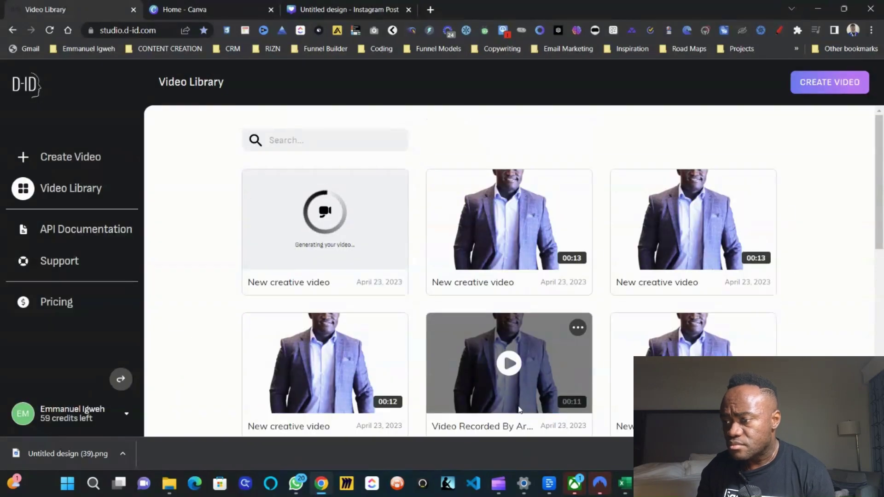
key(alt+q)
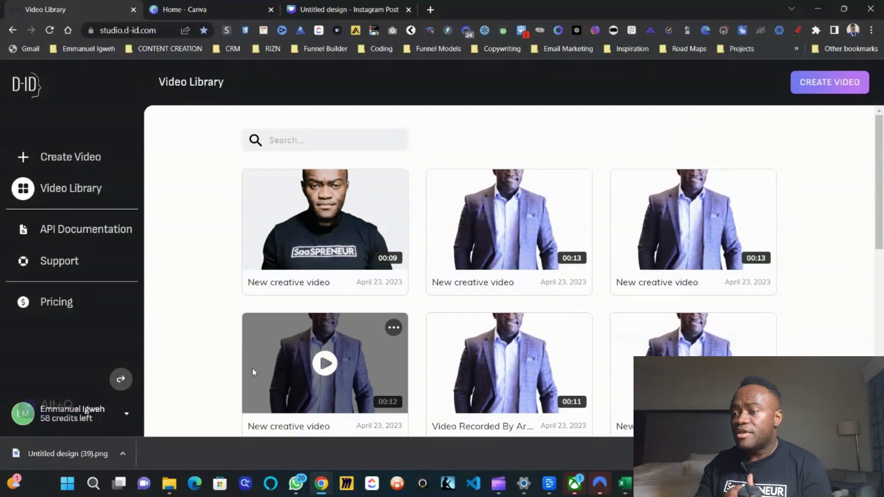
click(326, 221)
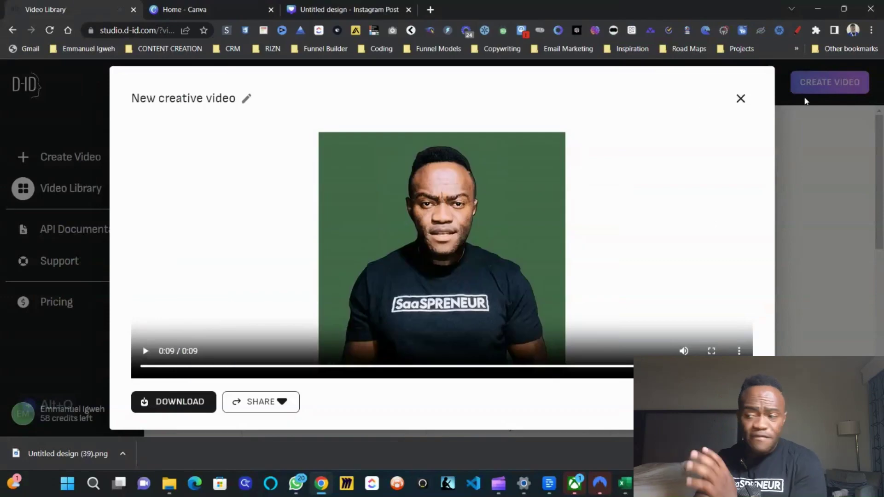
click(742, 99)
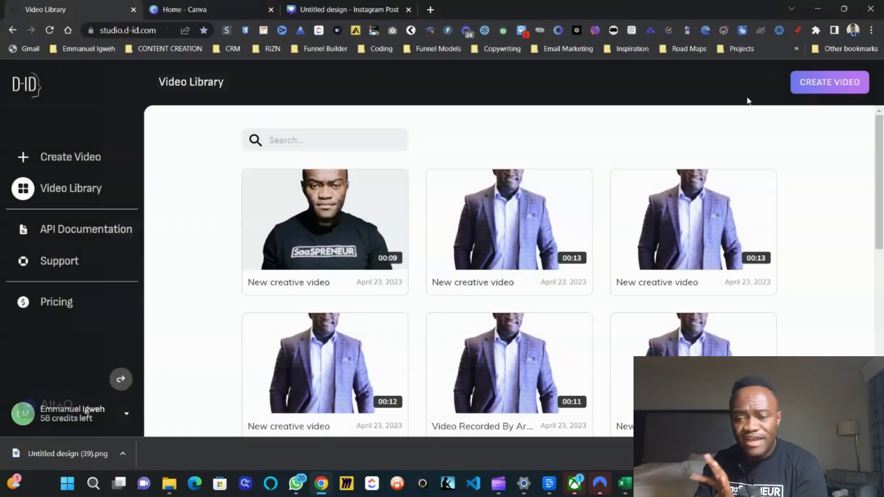
mouse_move(407, 194)
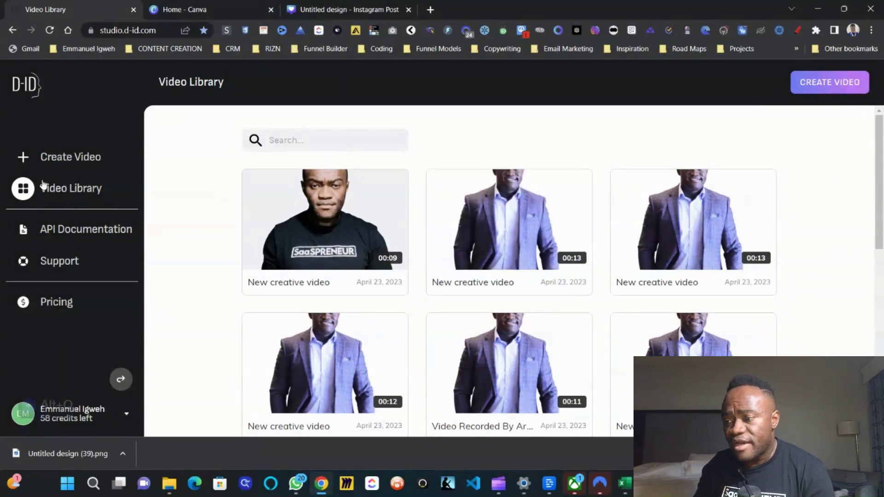
Start a new video with the suit-wearing presenter selected.
click(41, 165)
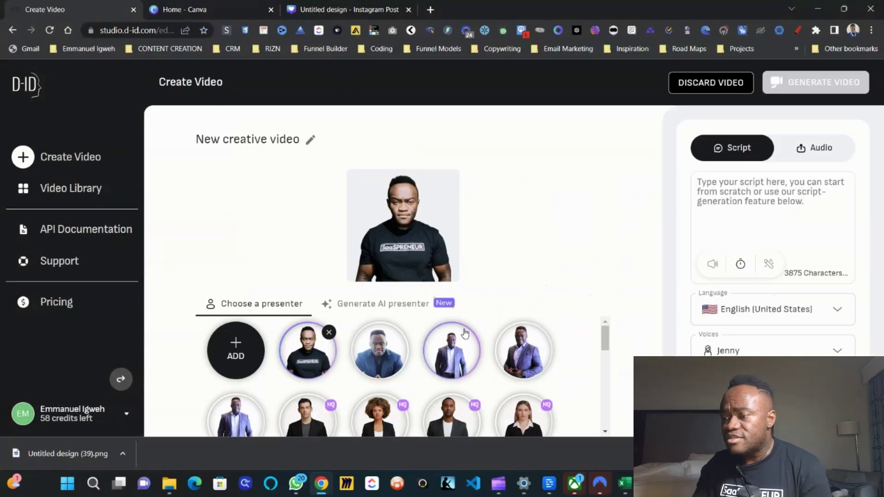
scroll(456, 359, down, 2)
scroll(516, 369, up, 2)
key(alt+q)
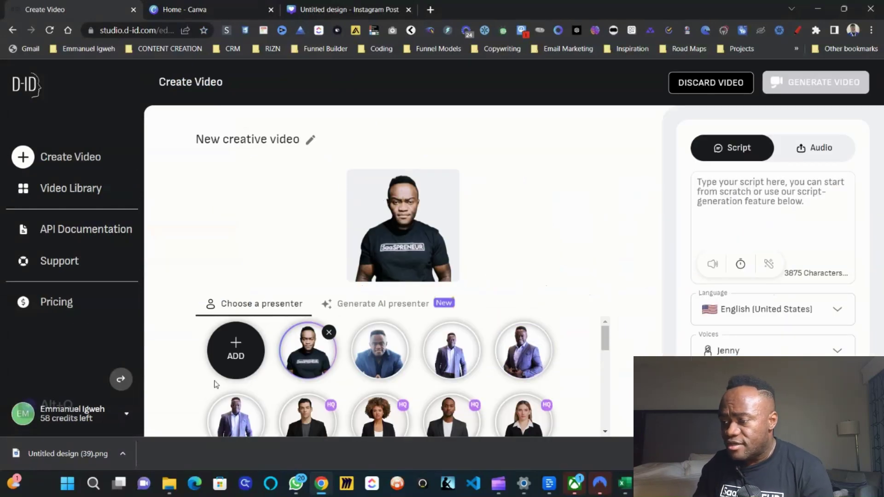
click(232, 420)
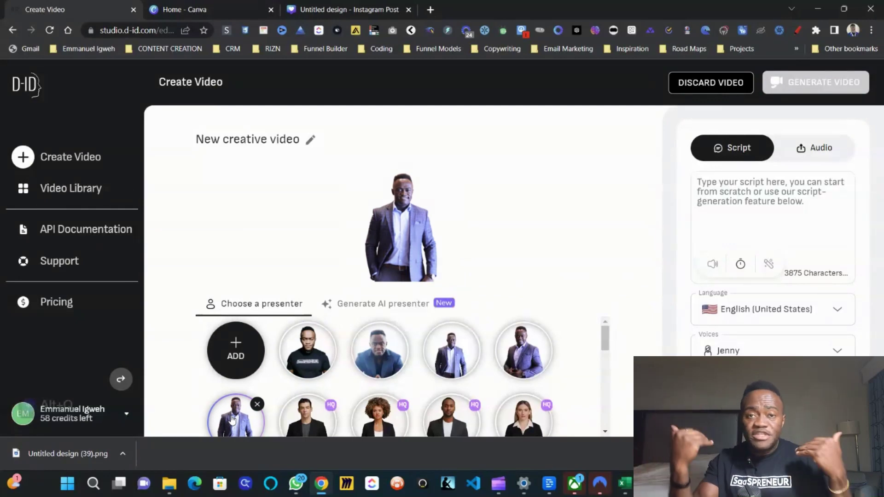
Upload the A.I Audio file from Downloads as the voice track.
click(830, 151)
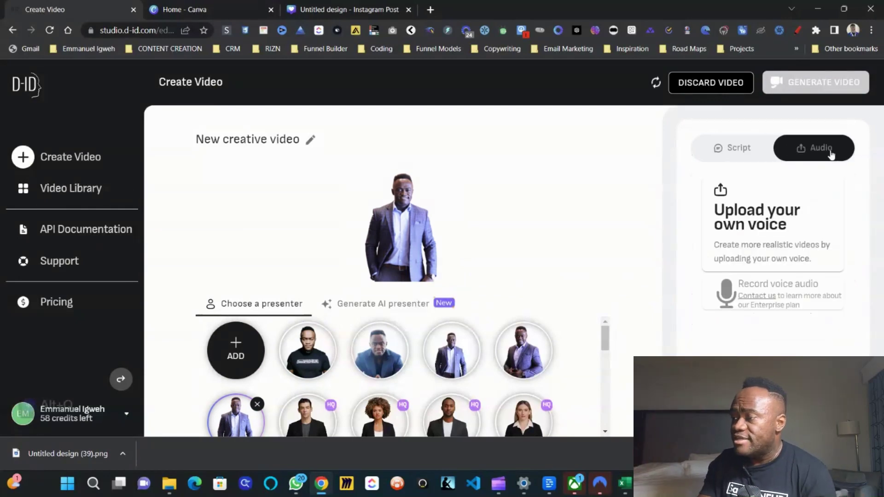
click(767, 233)
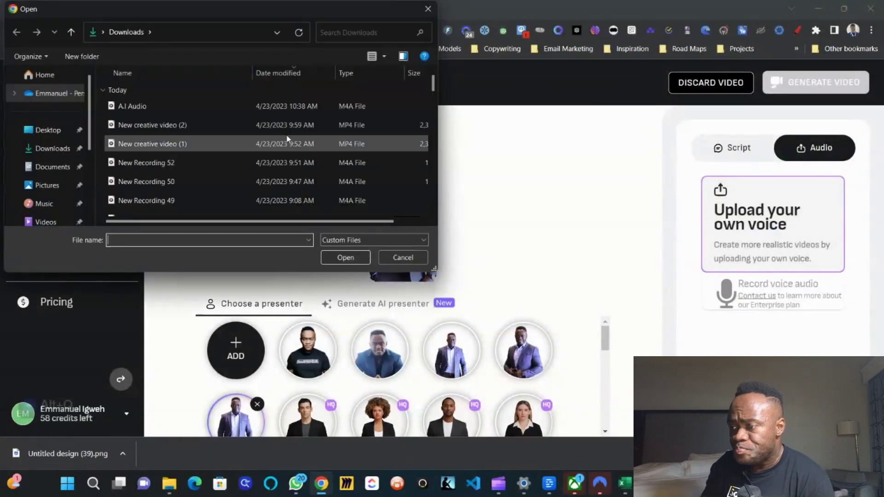
click(245, 105)
click(346, 257)
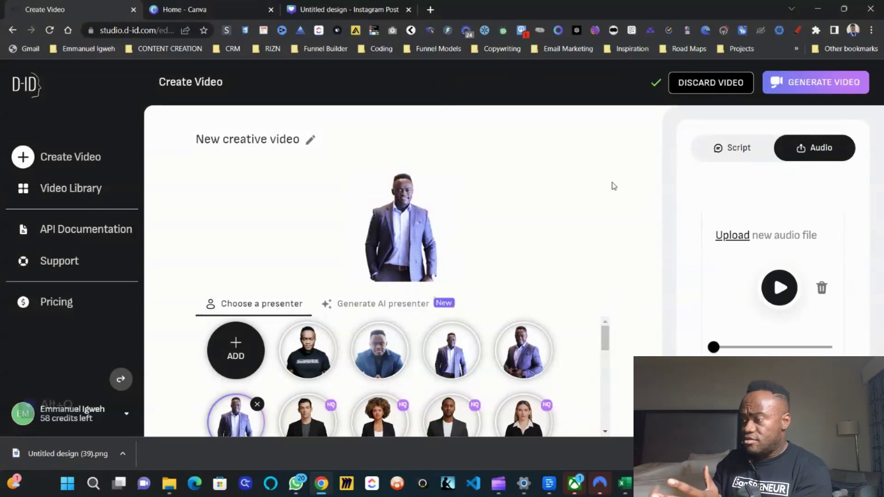
Generate the suit presenter's video for one credit and wait for it to finish.
click(823, 84)
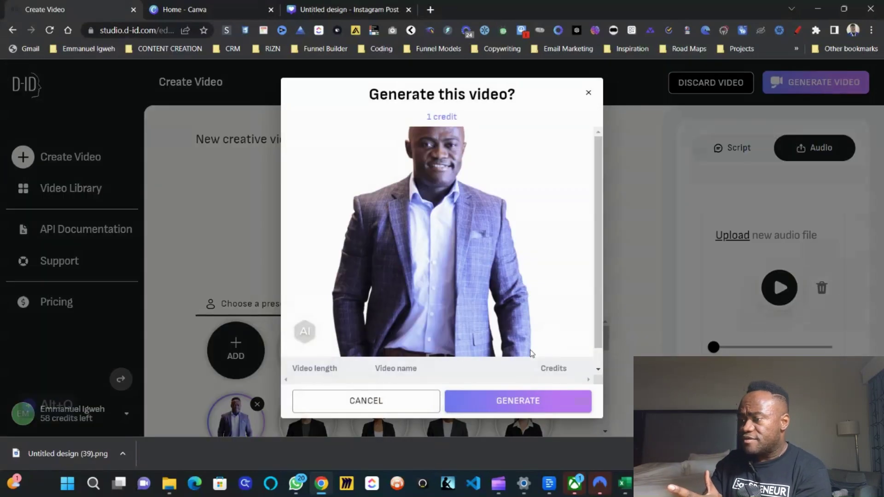
click(527, 402)
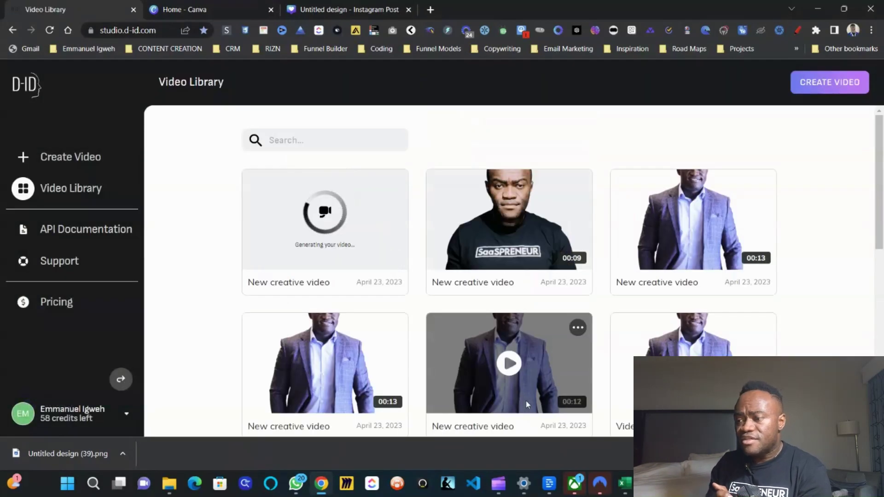
key(alt+q)
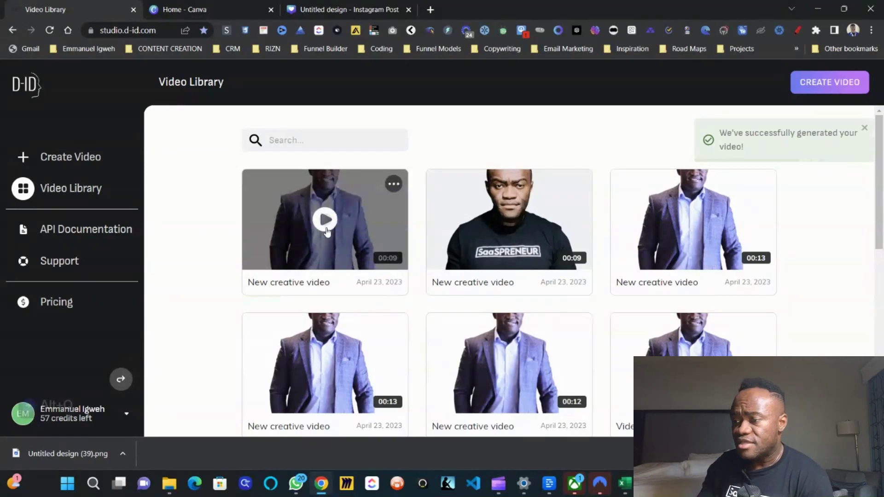
Play the new 9-second suit-presenter video from the first Video Library card.
click(325, 220)
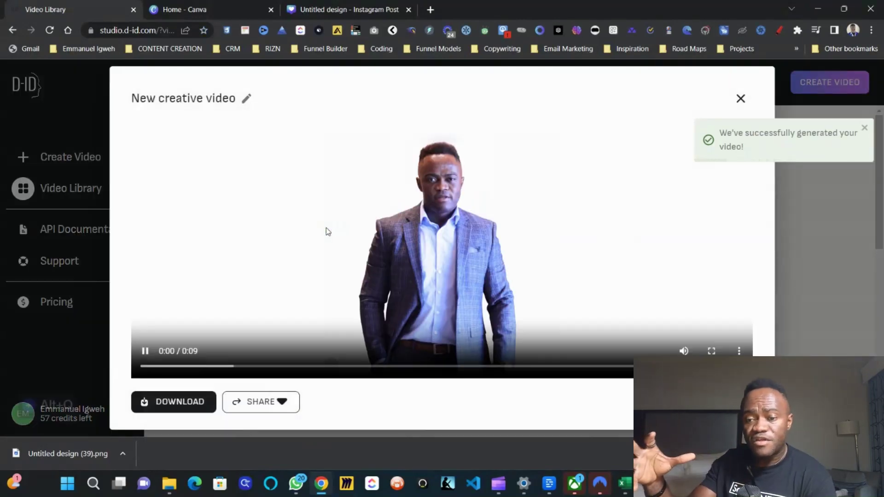